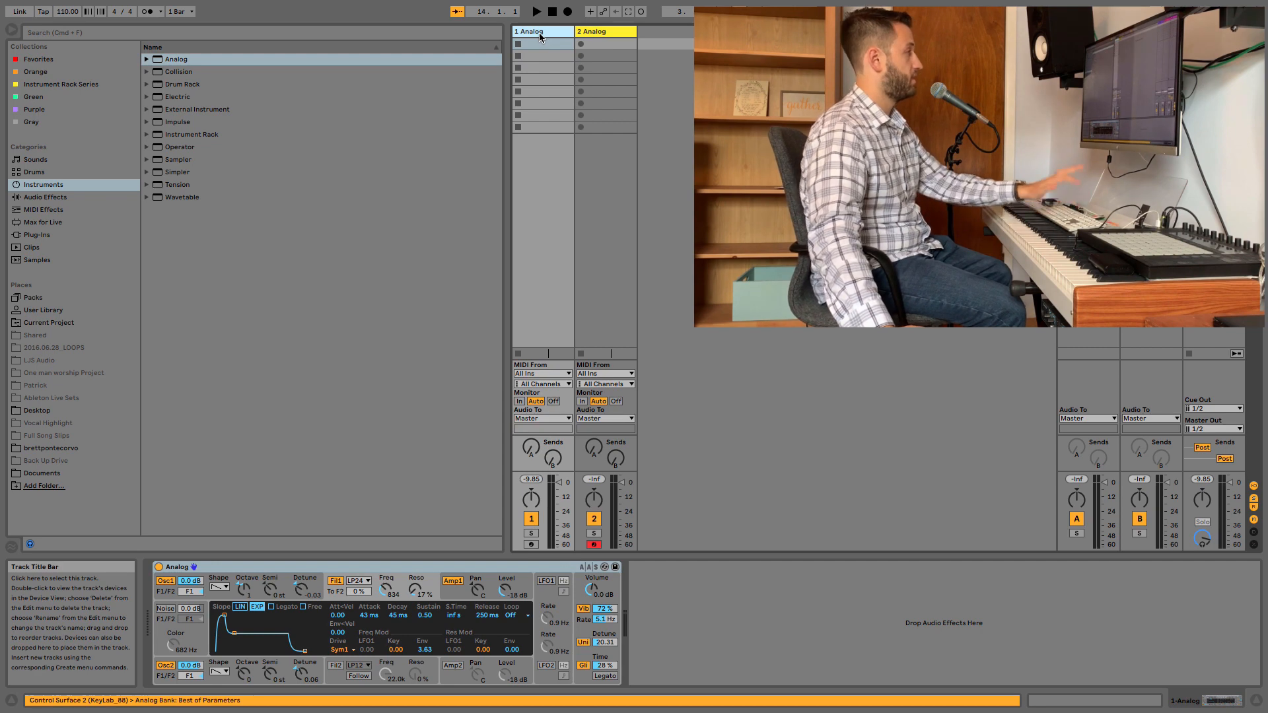
# - Delete the first Analog track and route both oscillators of the remaining Analog instrument through Filter 1 and Amp 1 only
pyautogui.press('Delete')
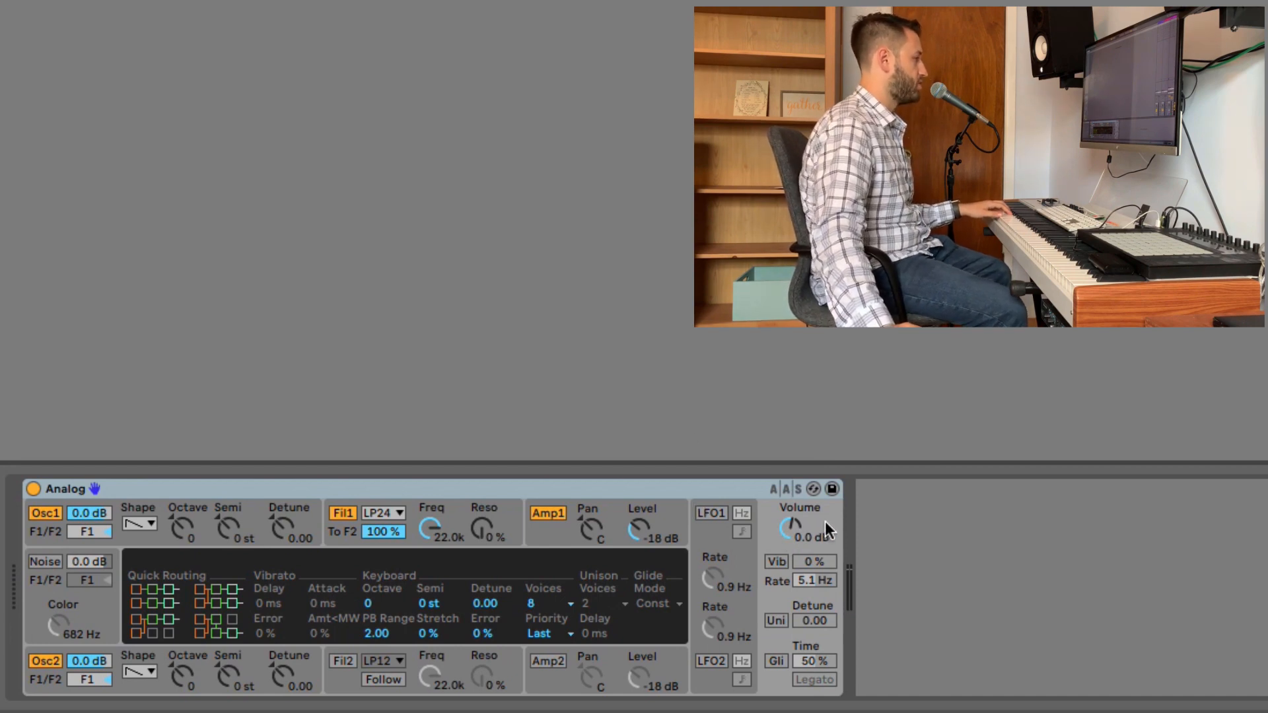
pyautogui.click(803, 540)
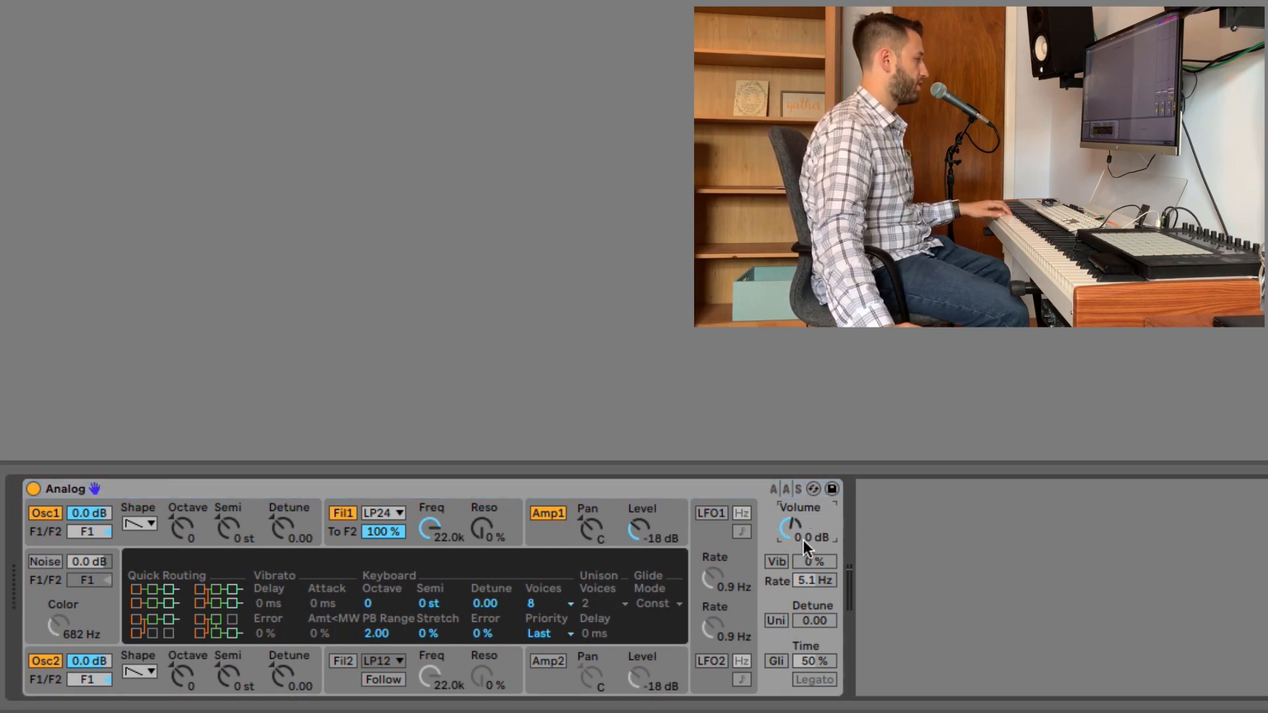
pyautogui.click(137, 629)
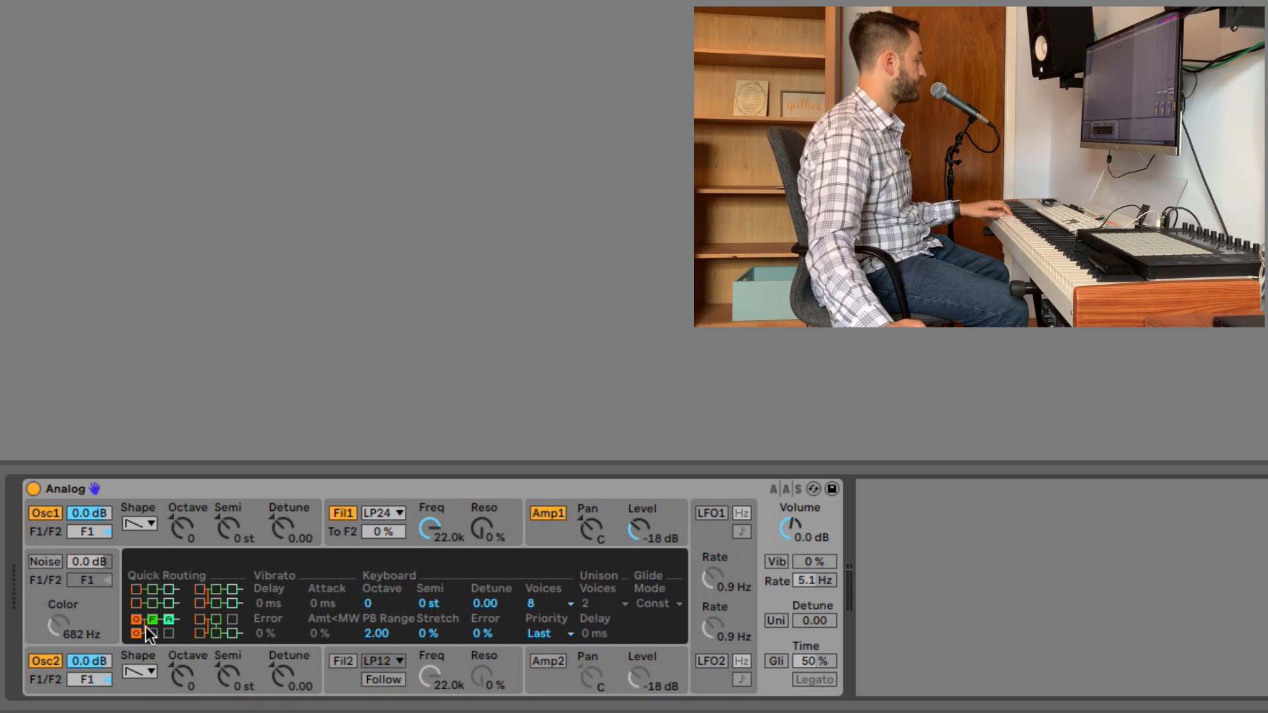
# - Set the release of the Amp 1 envelope to 35 ms
pyautogui.click(547, 514)
pyautogui.click(607, 573)
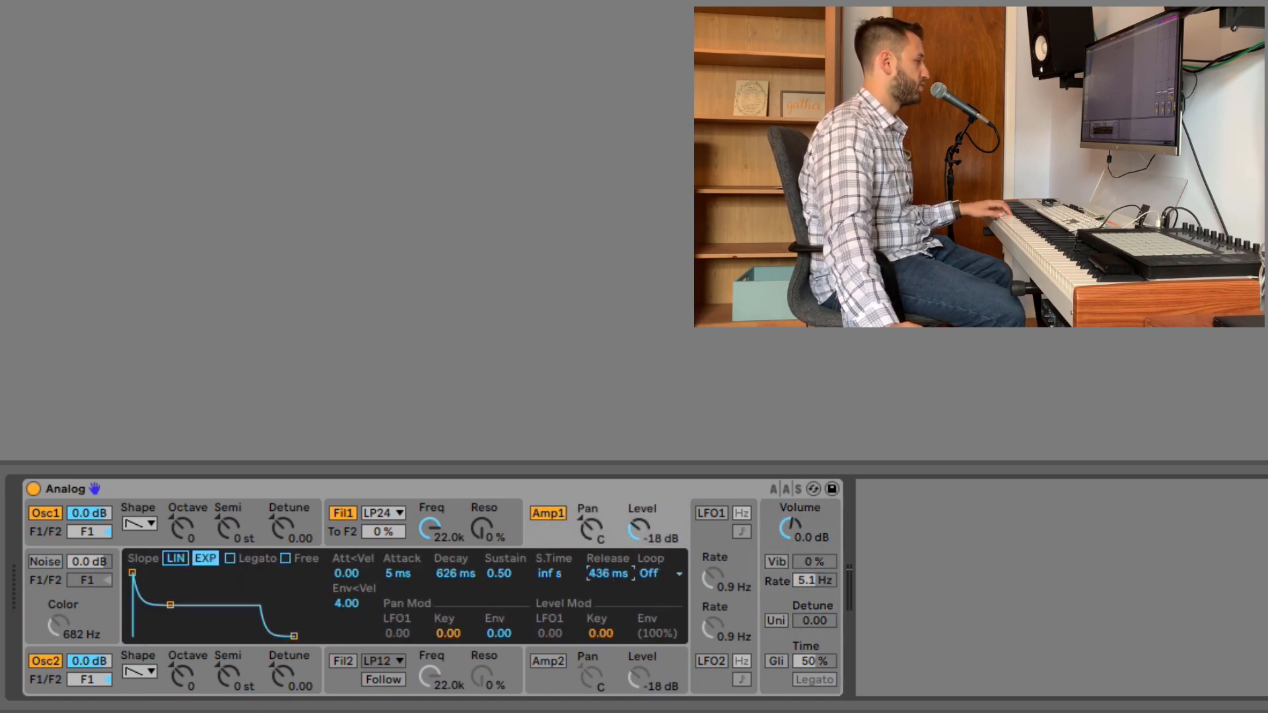
pyautogui.moveTo(608, 573); pyautogui.dragTo(607, 601)
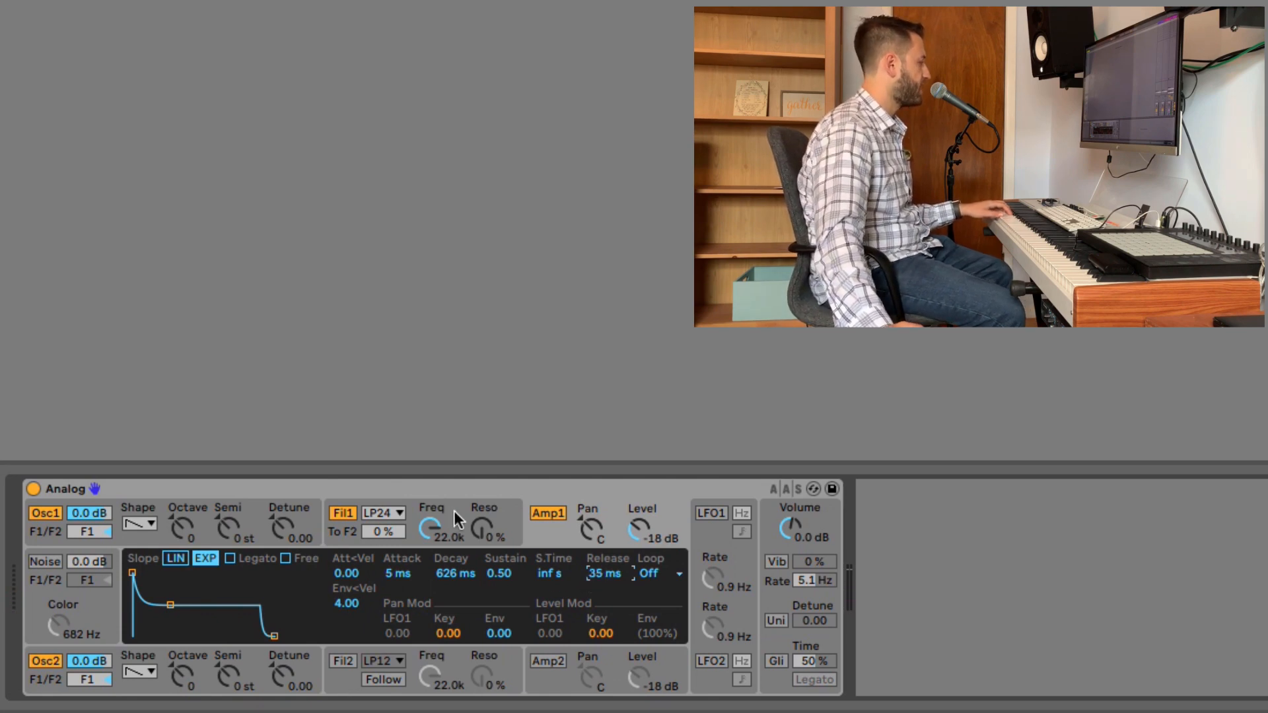
# - Set Filter 1 to frequency 640, resonance 31%, attack 62 ms, sustain 0.39 and envelope frequency modulation 5.55
pyautogui.moveTo(456, 521); pyautogui.dragTo(456, 570)
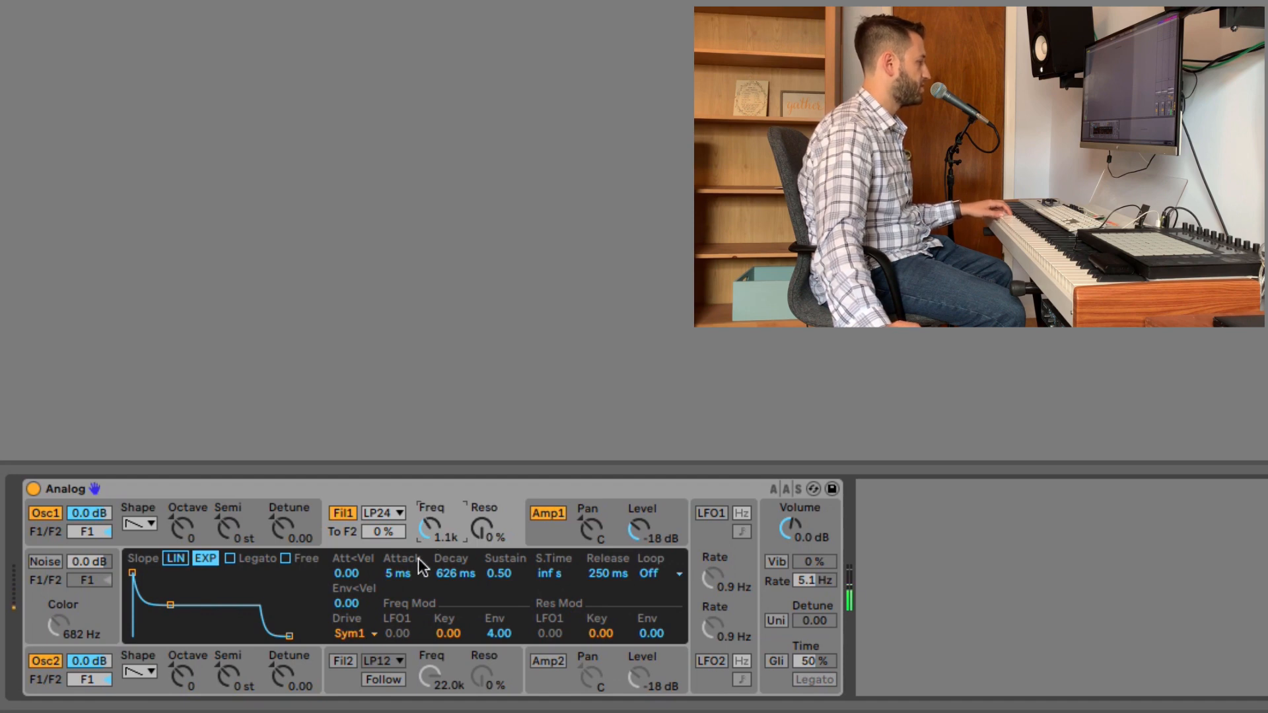
pyautogui.moveTo(430, 529); pyautogui.dragTo(431, 539)
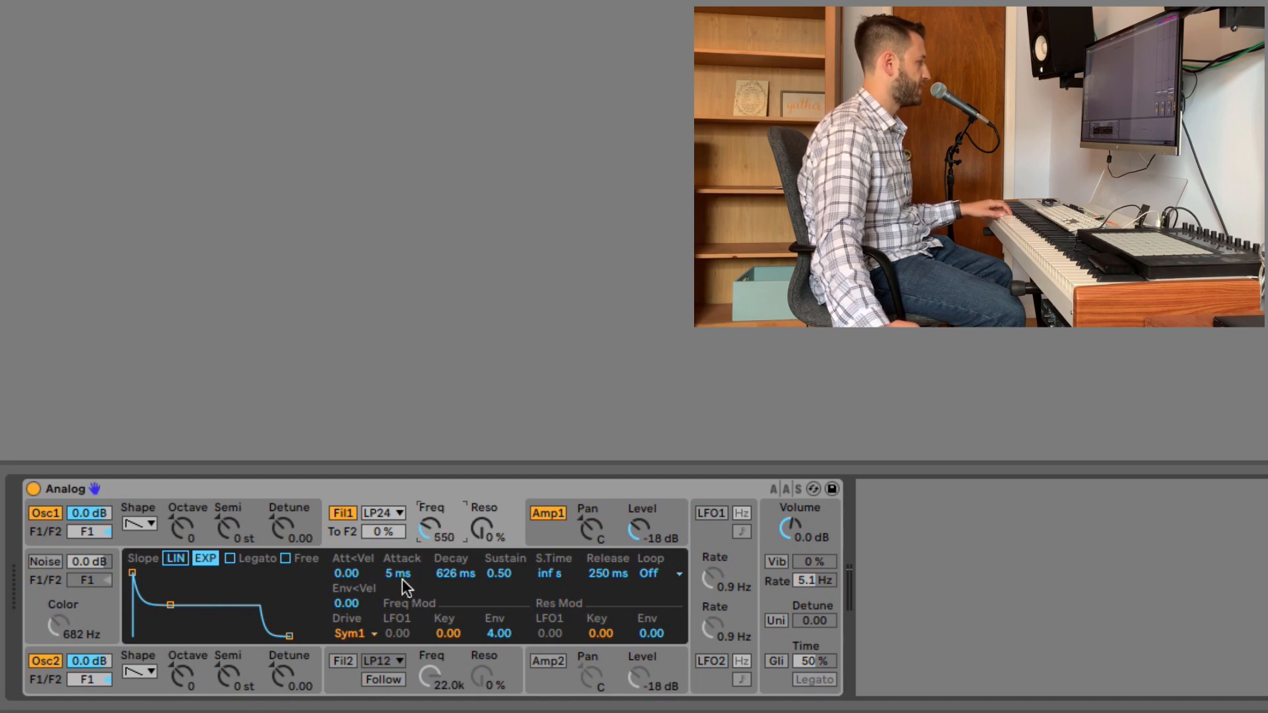
pyautogui.moveTo(402, 580); pyautogui.dragTo(481, 514)
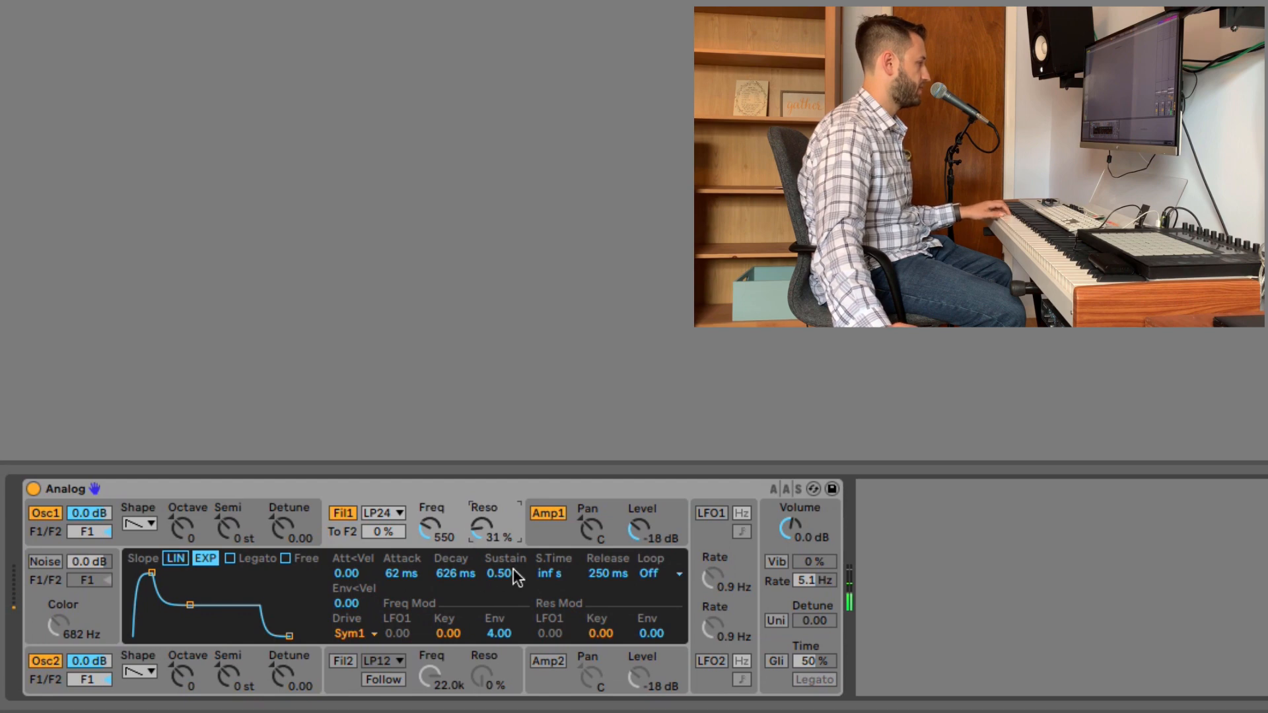
pyautogui.moveTo(514, 573); pyautogui.dragTo(513, 581)
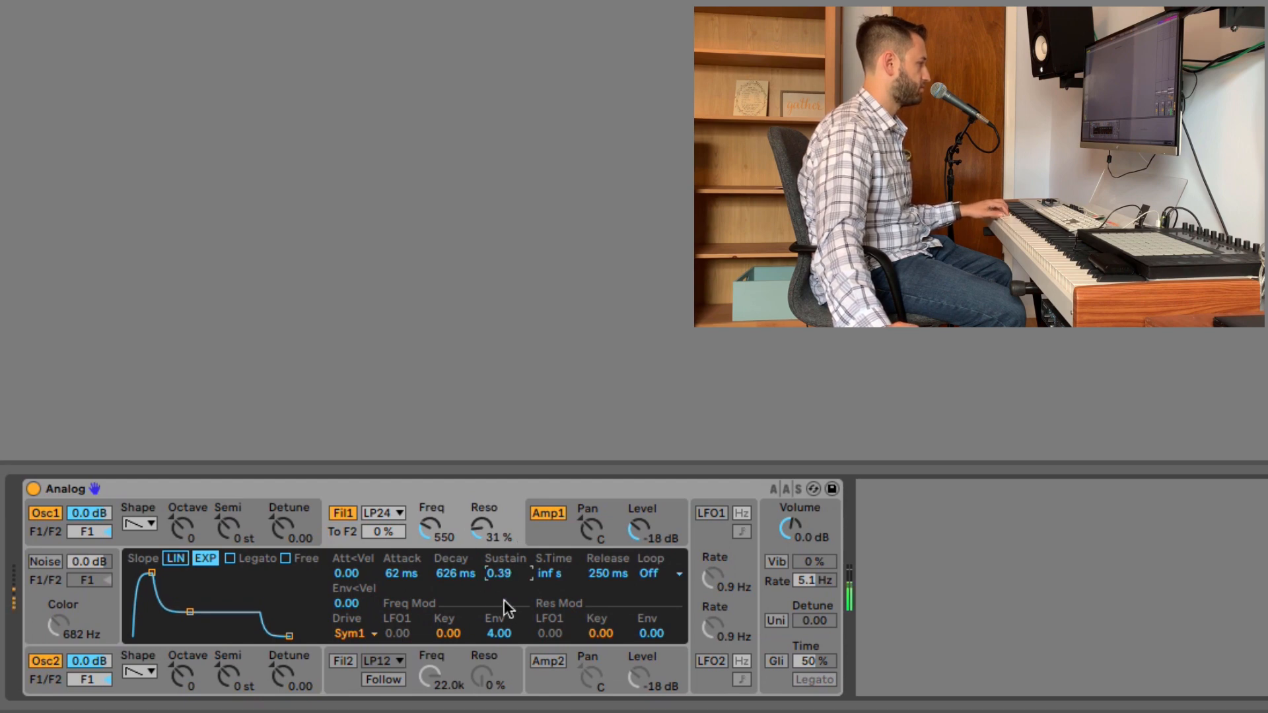
pyautogui.moveTo(434, 529); pyautogui.dragTo(427, 530)
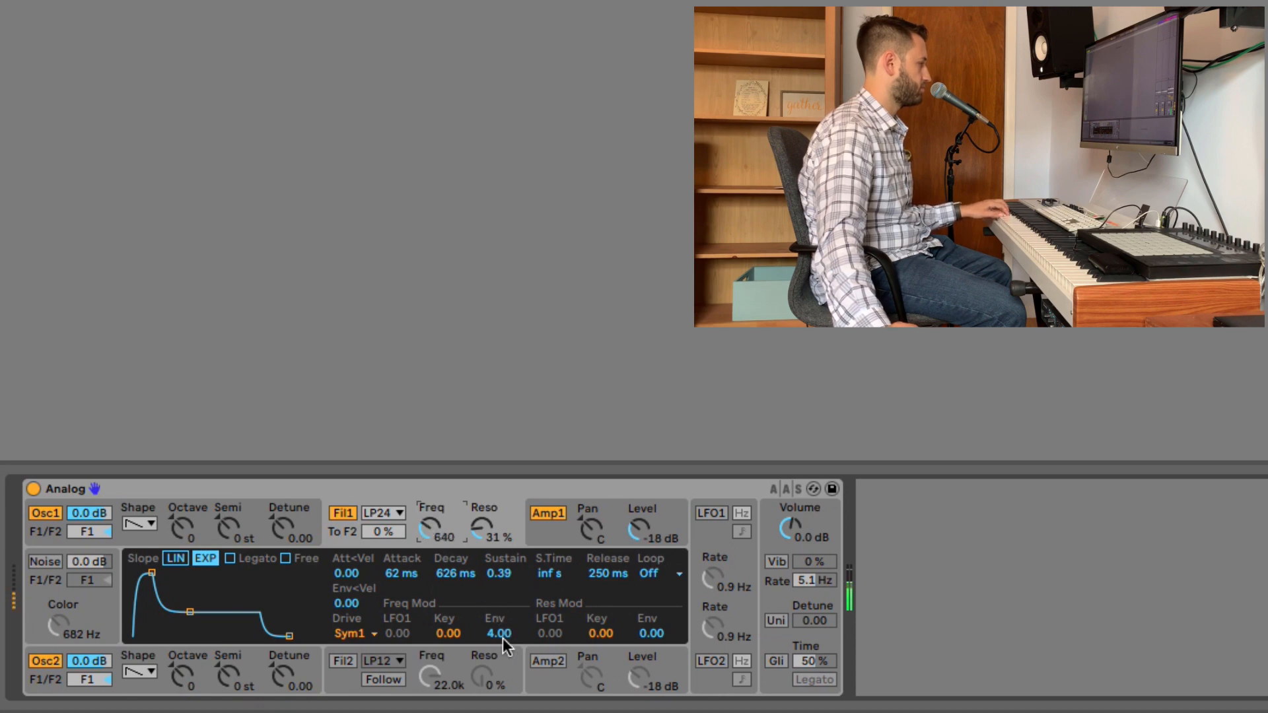
pyautogui.moveTo(502, 638)
pyautogui.mouseDown()
pyautogui.moveTo(502, 622)
pyautogui.moveTo(492, 648)
pyautogui.mouseUp()
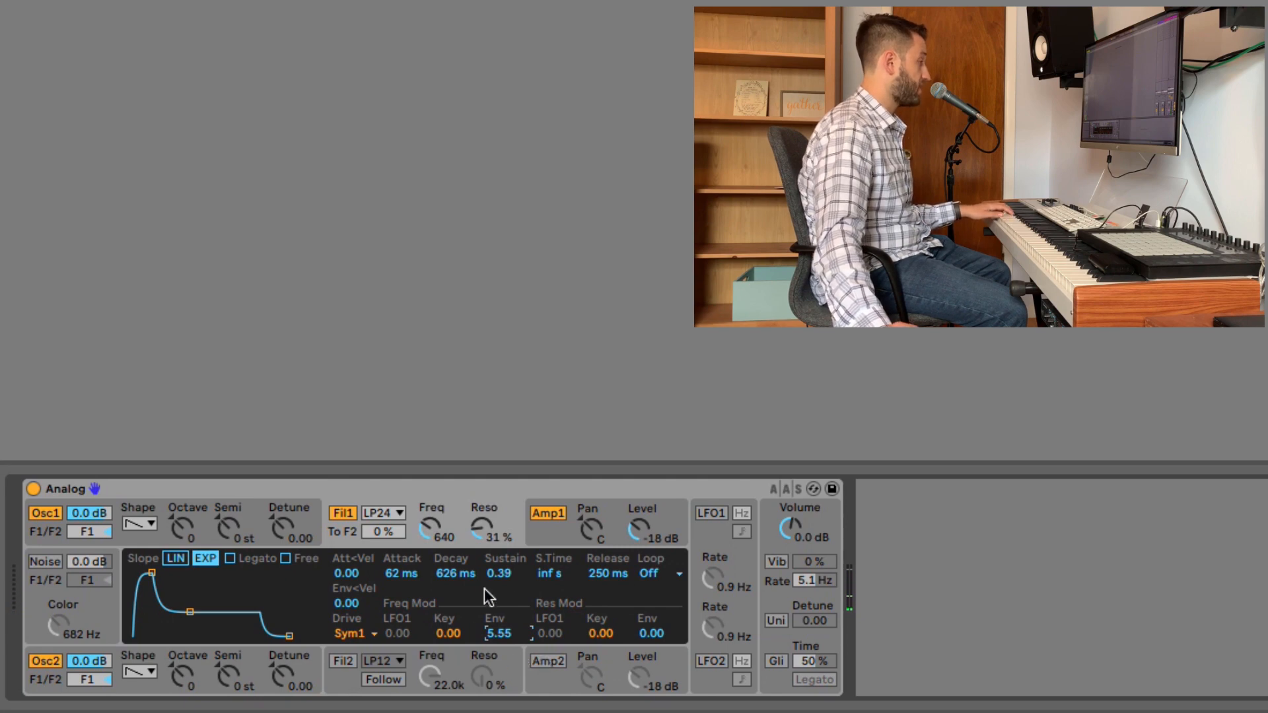
# - Set oscillator 1 to octave 1 and detune 0.04, and oscillator 2 to detune -0.03 with a sub level of 73%
pyautogui.click(196, 514)
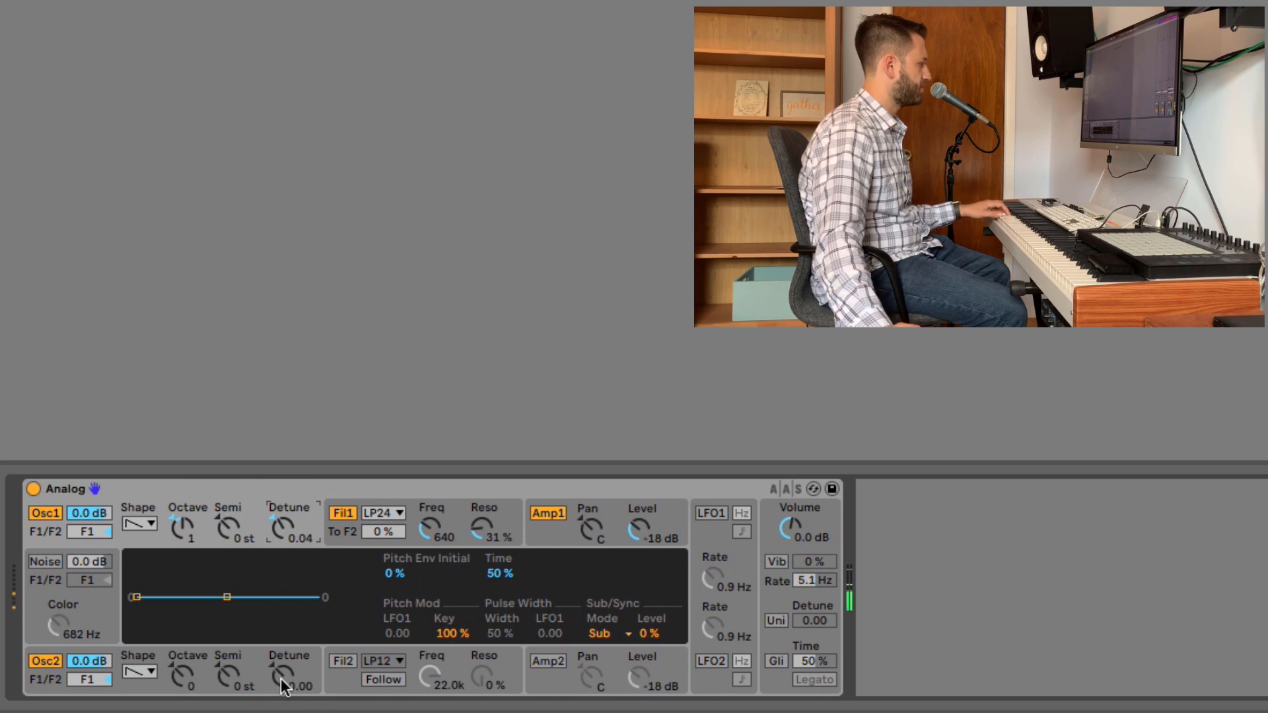
pyautogui.moveTo(280, 679); pyautogui.dragTo(284, 687)
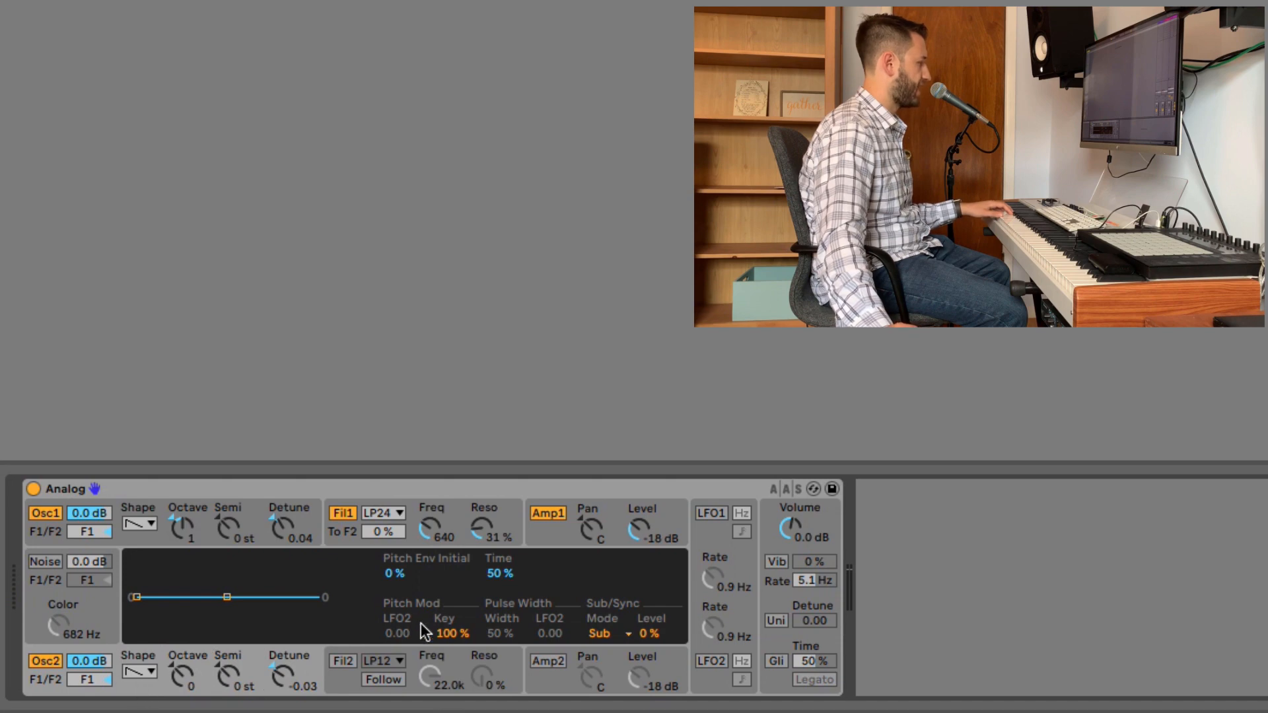
pyautogui.click(650, 634)
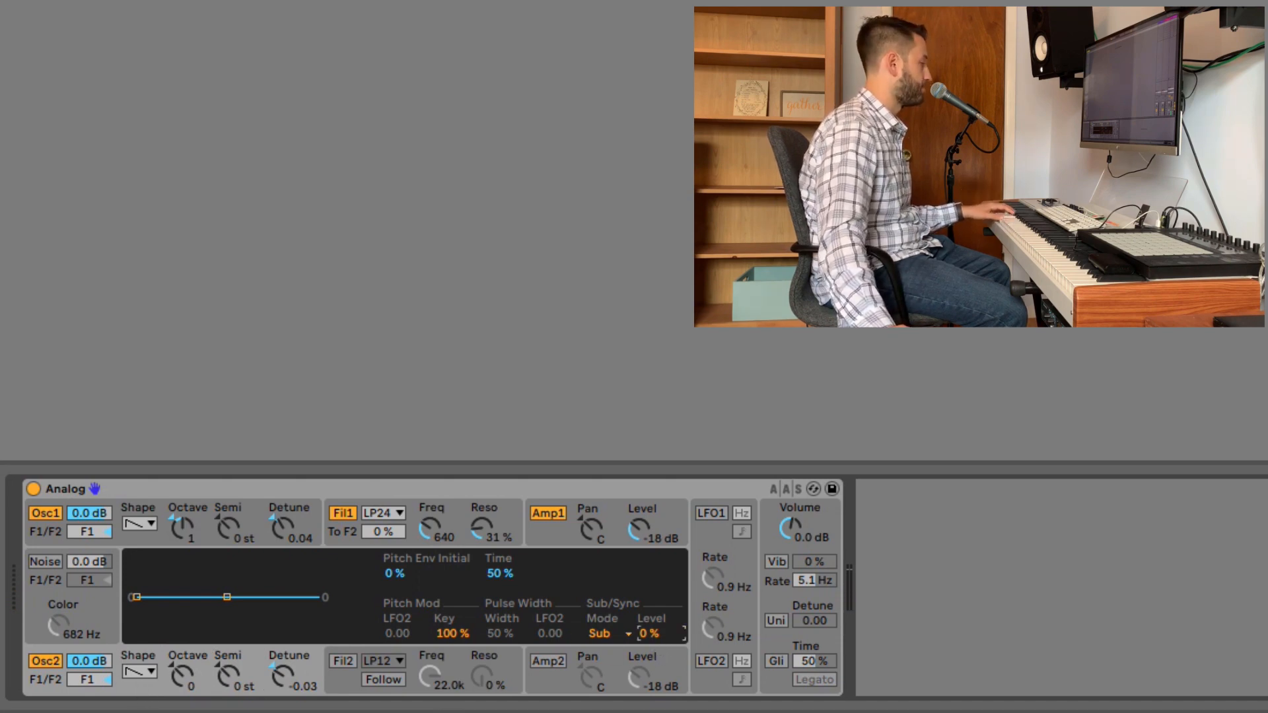
pyautogui.moveTo(650, 634); pyautogui.dragTo(651, 587)
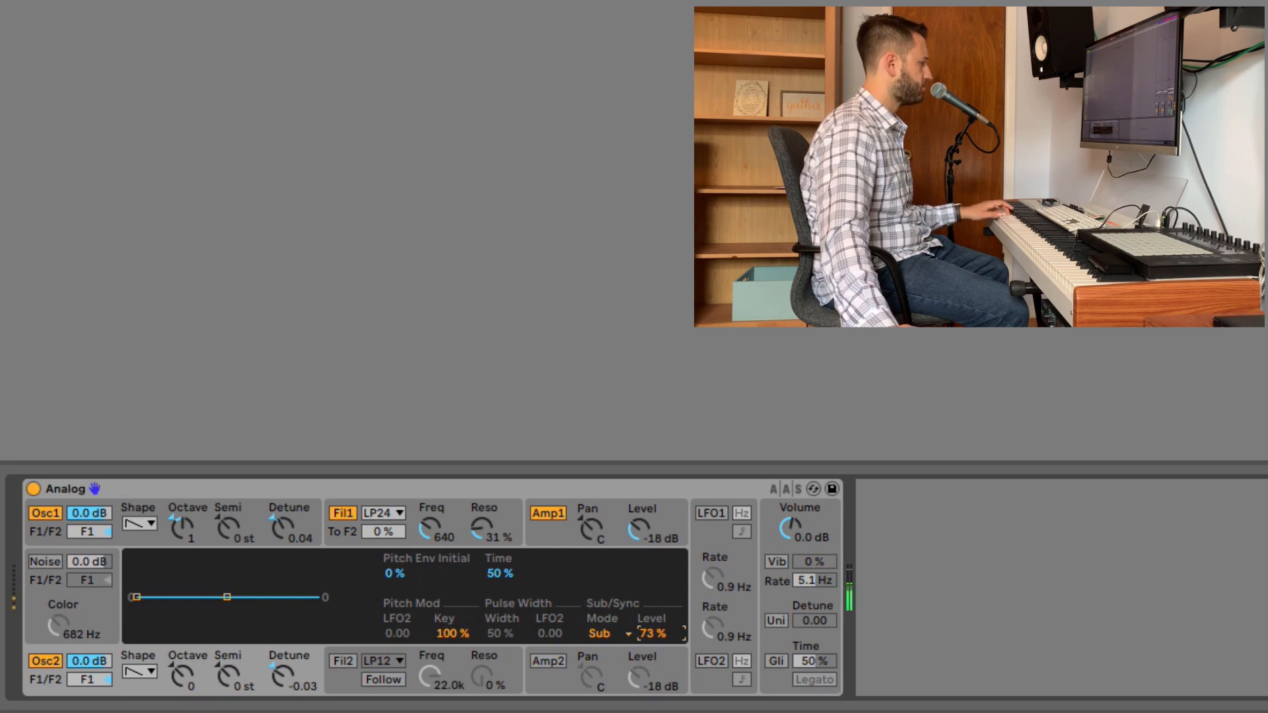
# - Set the Analog instrument's keyboard voices to Mono
pyautogui.click(823, 510)
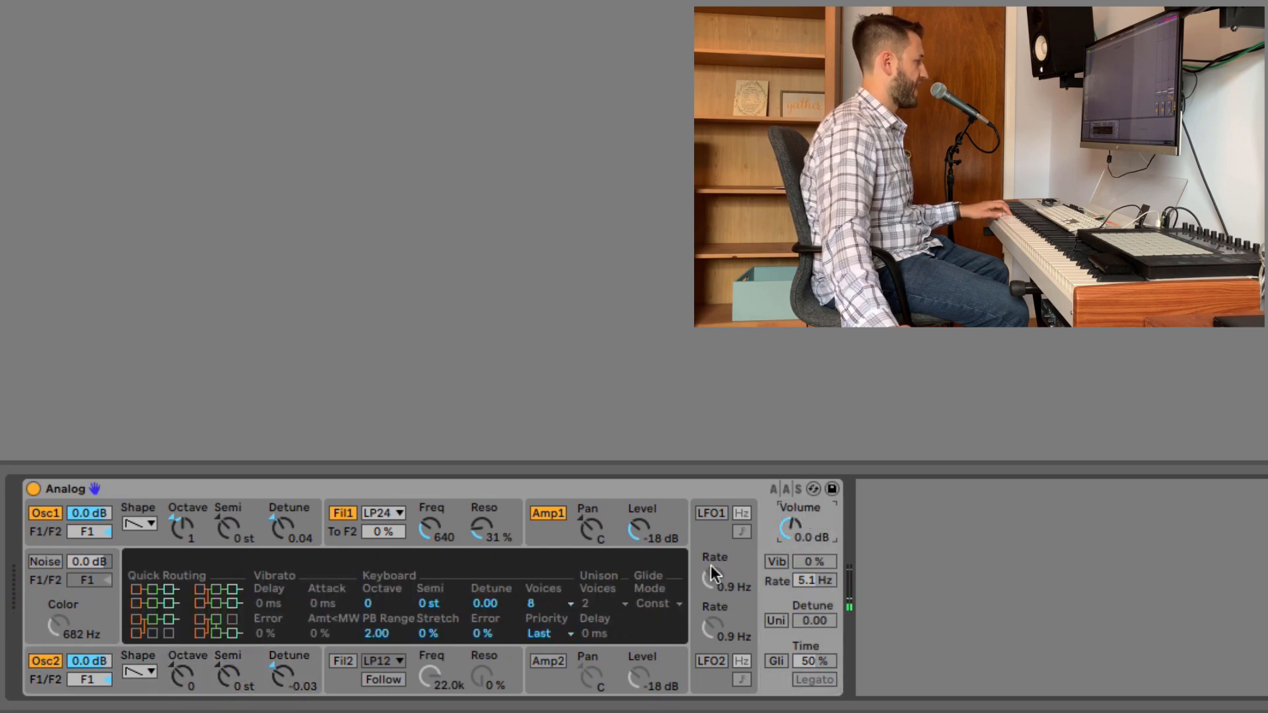
pyautogui.click(547, 608)
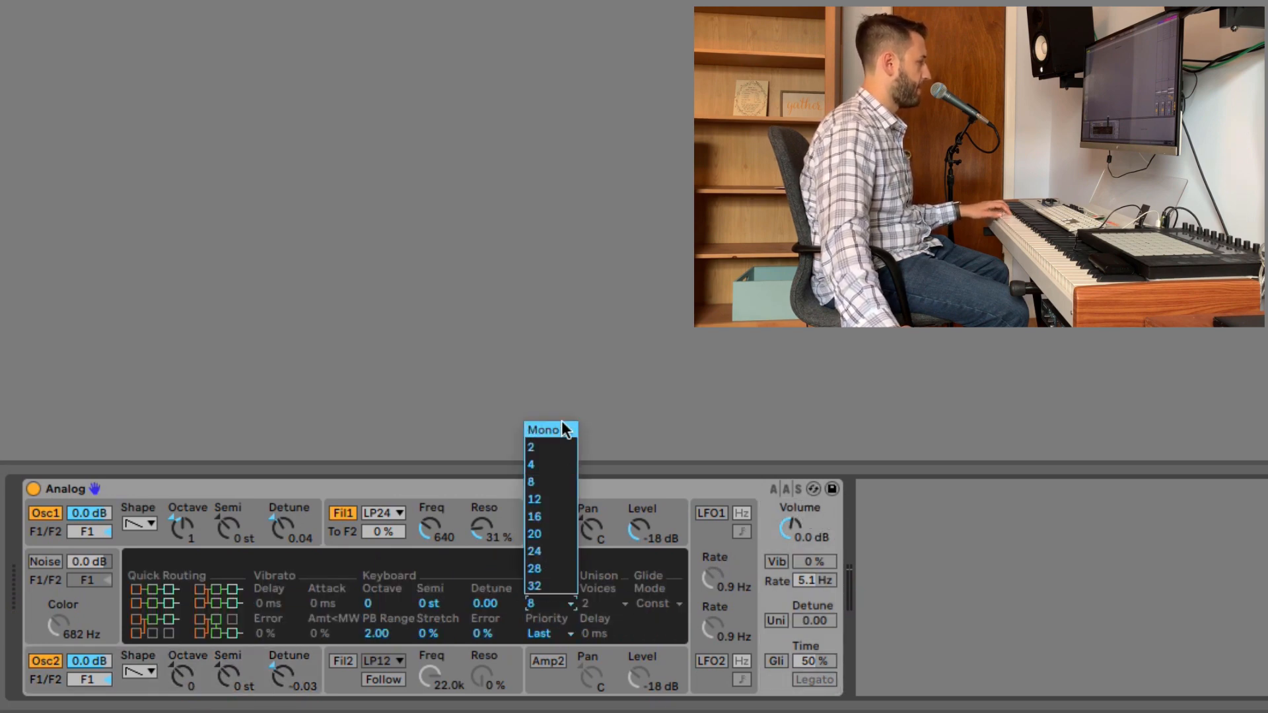
pyautogui.click(564, 430)
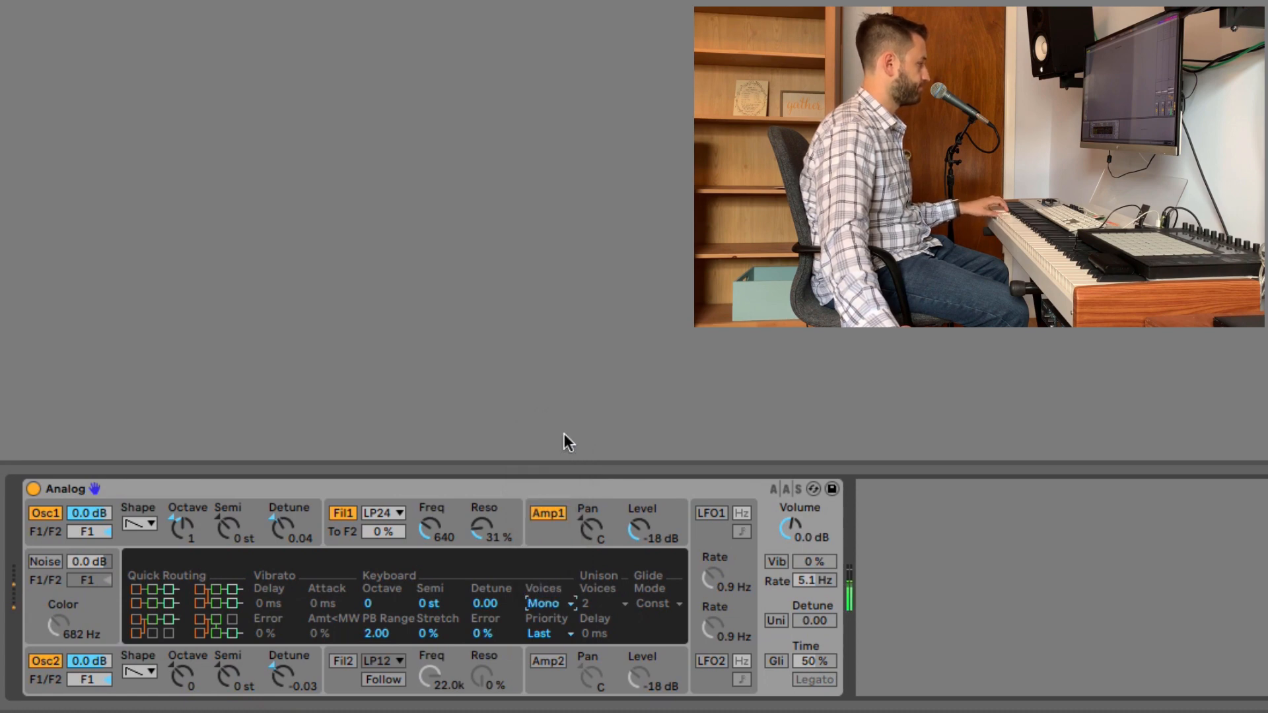
# - Enable glide with a time of 31% and unison with a detune of 8.59
pyautogui.click(780, 660)
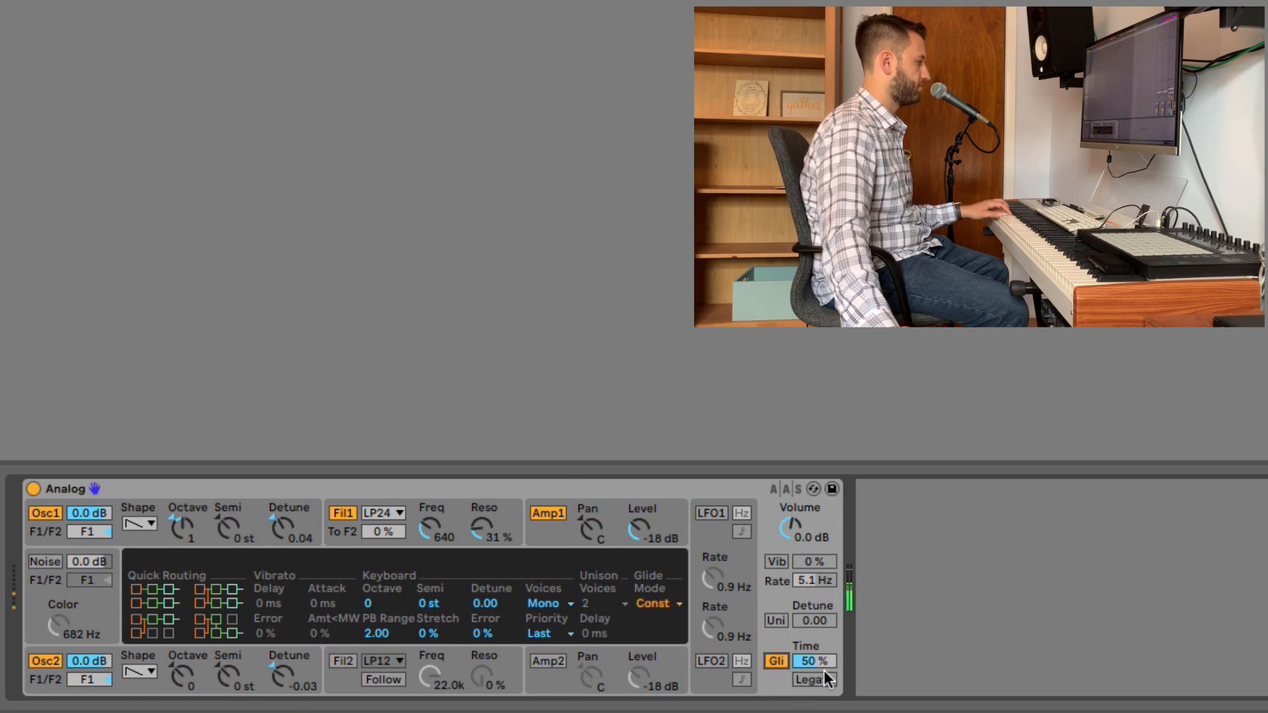
pyautogui.moveTo(818, 663); pyautogui.dragTo(818, 675)
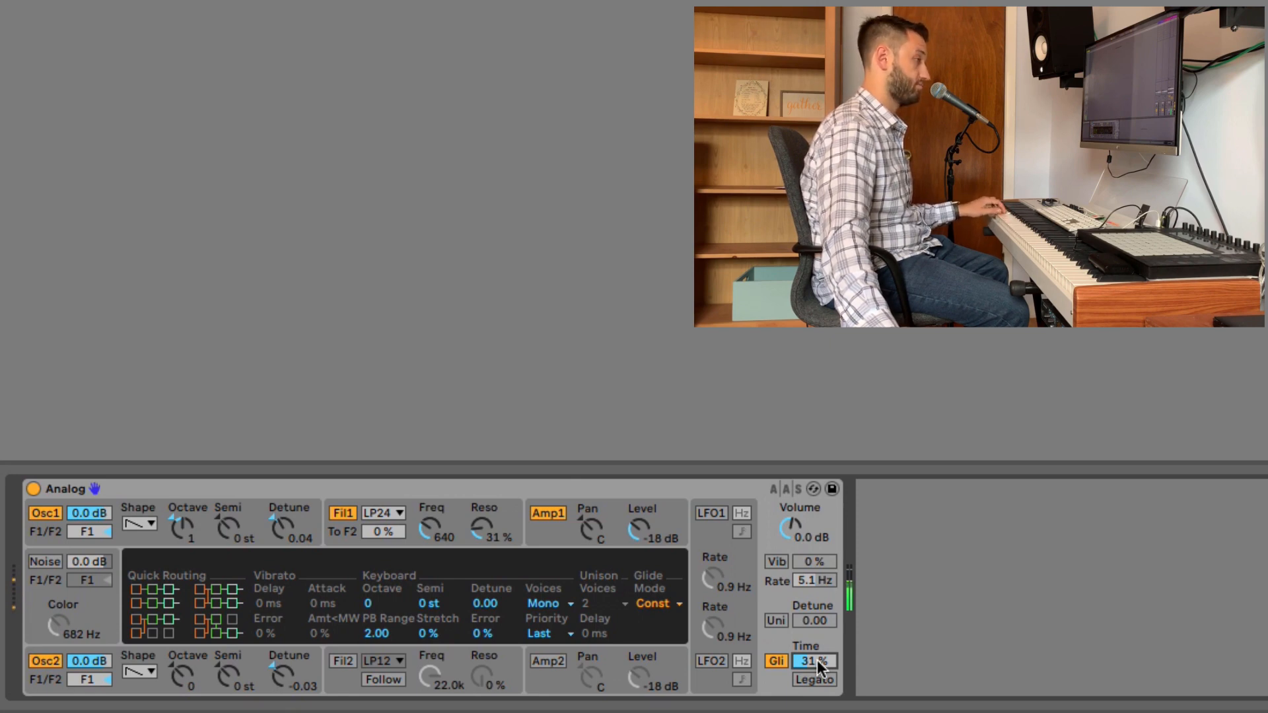
pyautogui.click(776, 621)
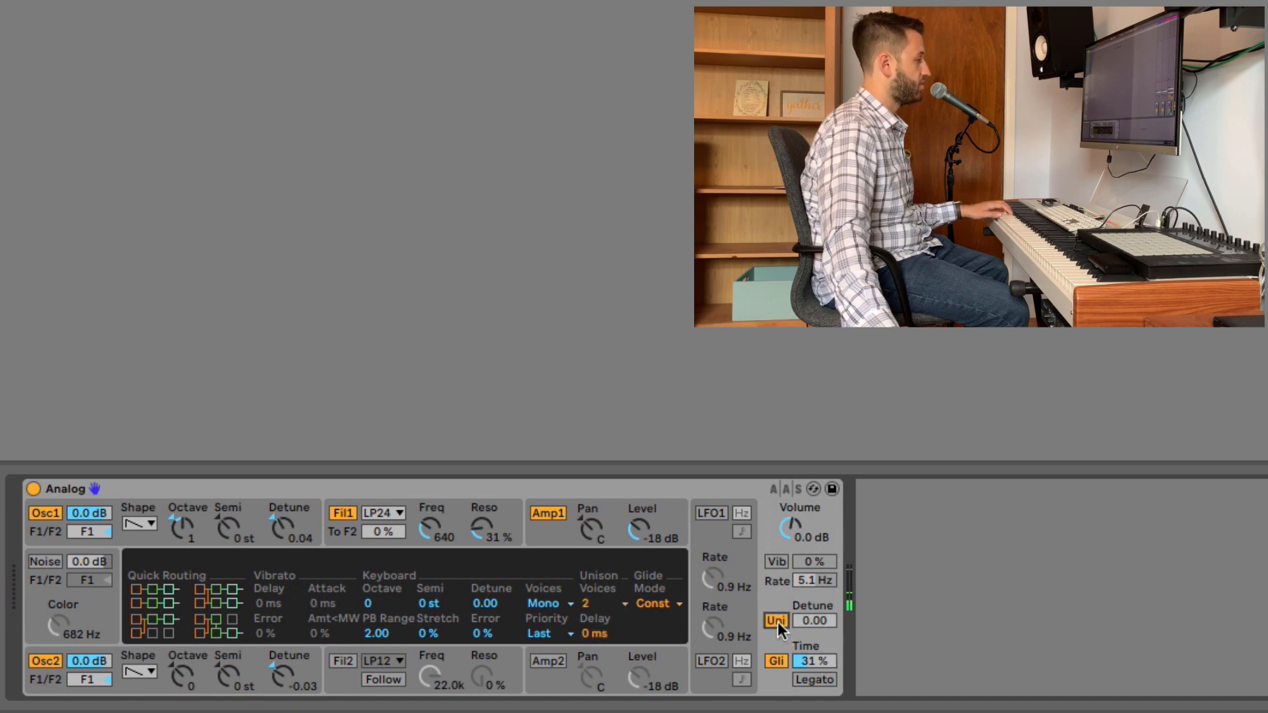
pyautogui.moveTo(815, 621); pyautogui.dragTo(814, 594)
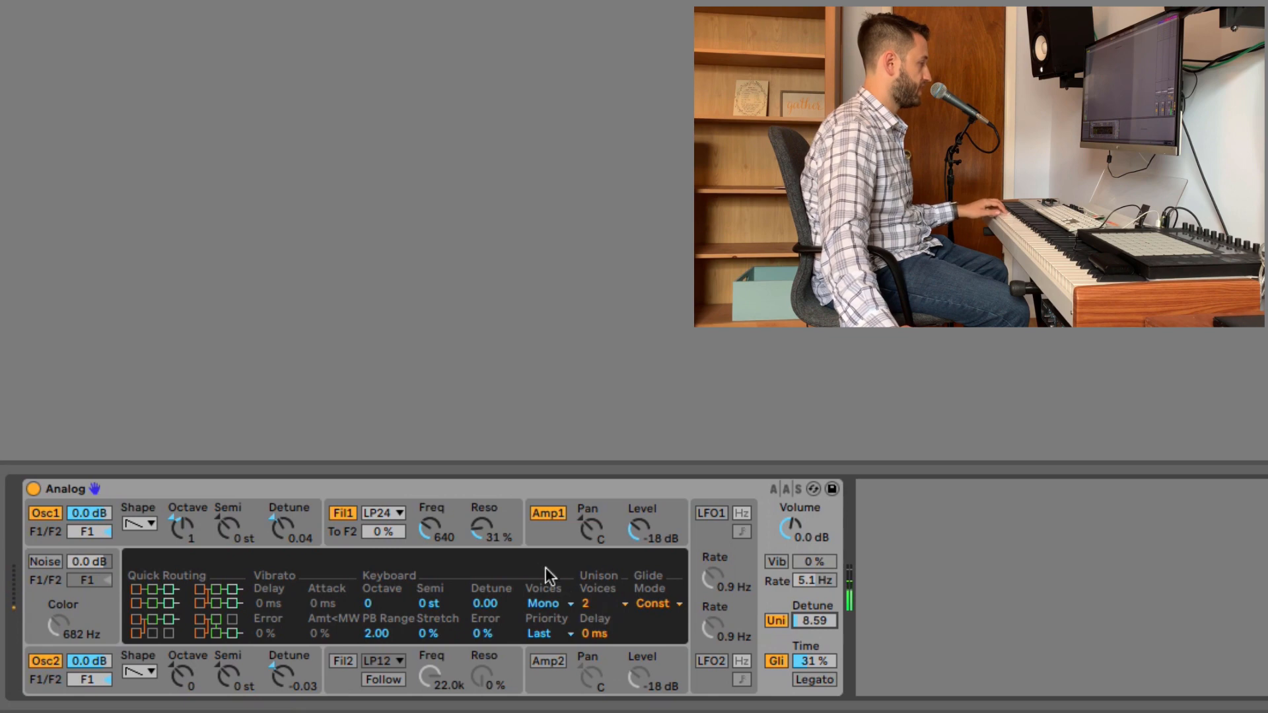
# - Refine Filter 1 to resonance 35%, envelope attack 75 ms and frequency 398
pyautogui.click(481, 529)
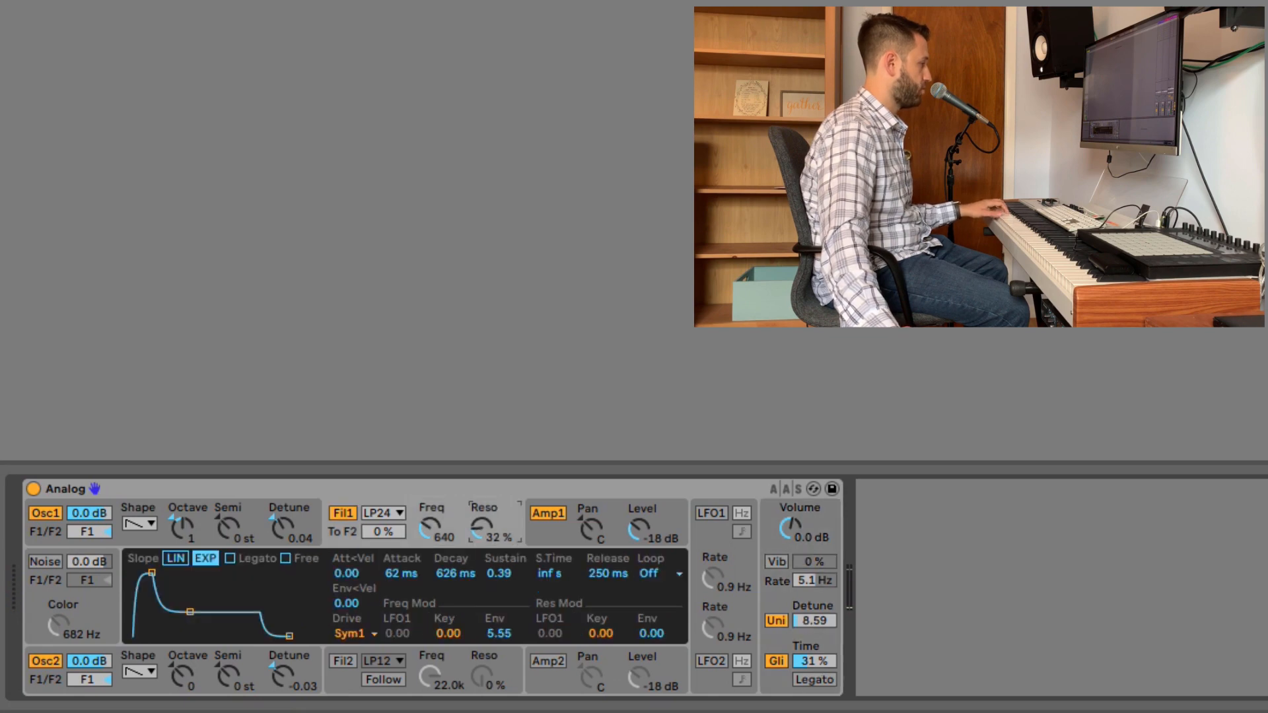
pyautogui.click(455, 510)
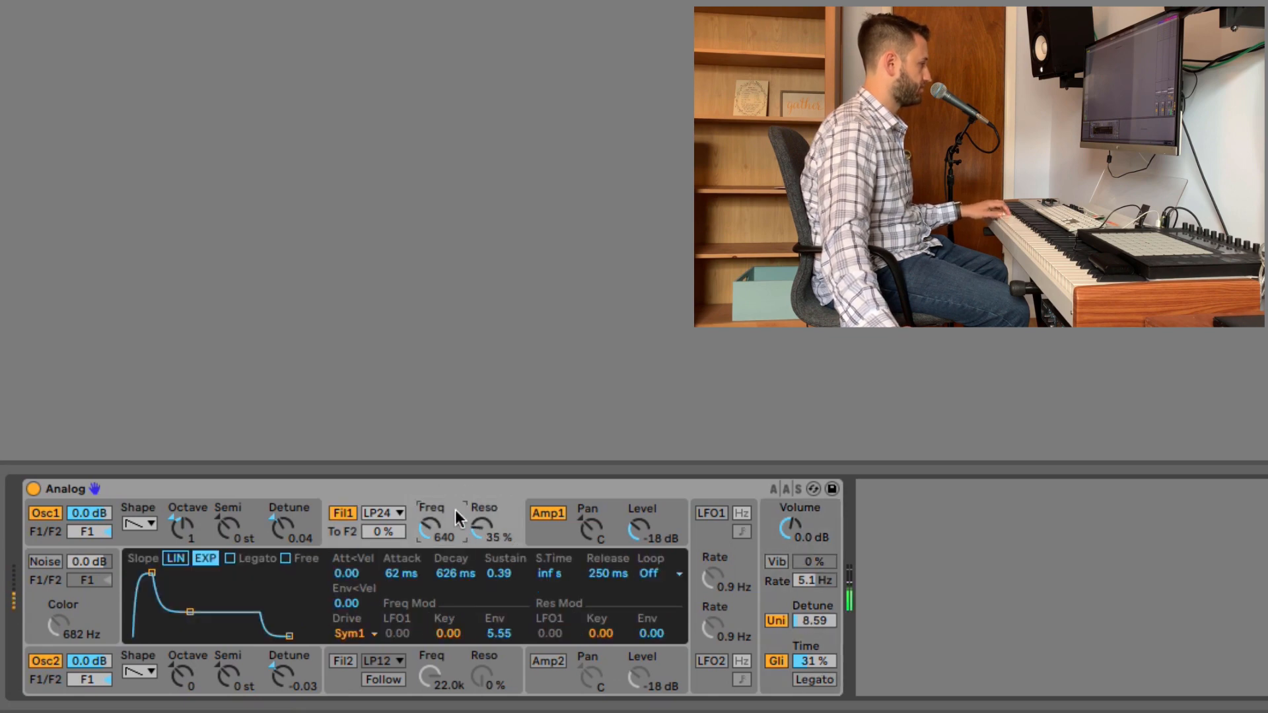
pyautogui.moveTo(402, 576)
pyautogui.mouseDown()
pyautogui.moveTo(402, 561)
pyautogui.moveTo(402, 583)
pyautogui.mouseUp()
pyautogui.moveTo(430, 529); pyautogui.dragTo(430, 544)
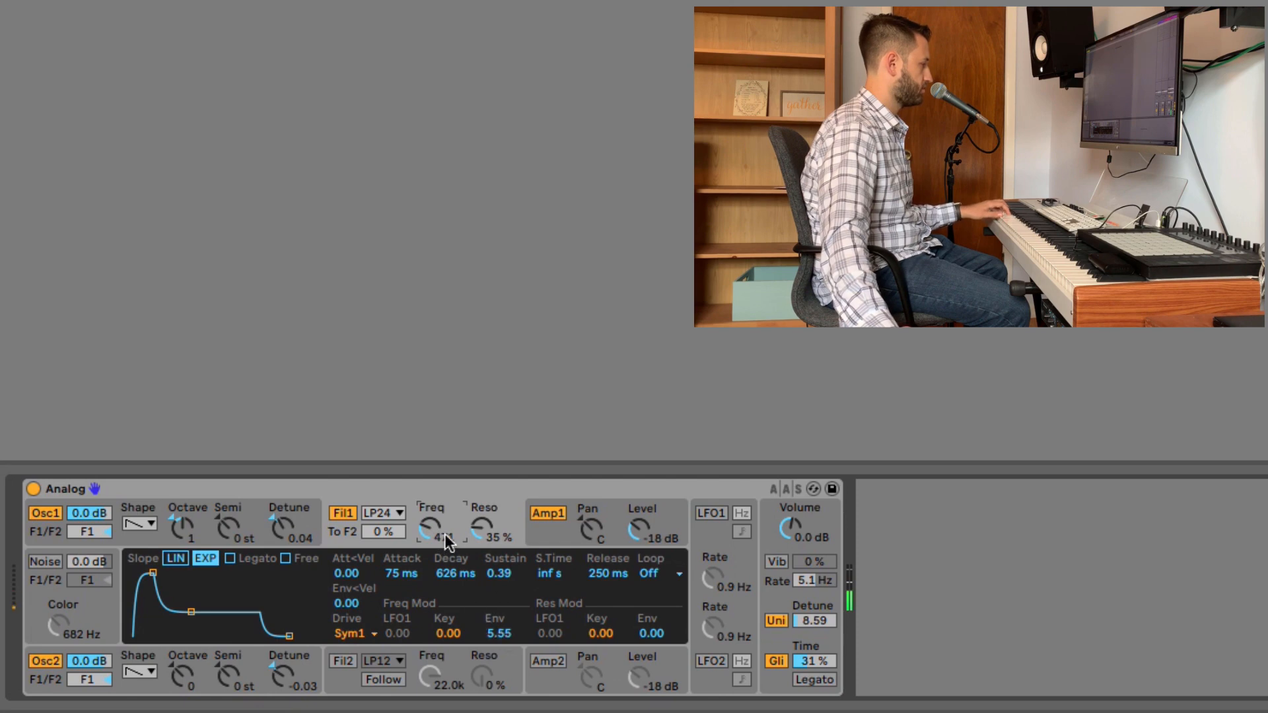
pyautogui.moveTo(430, 528); pyautogui.dragTo(430, 537)
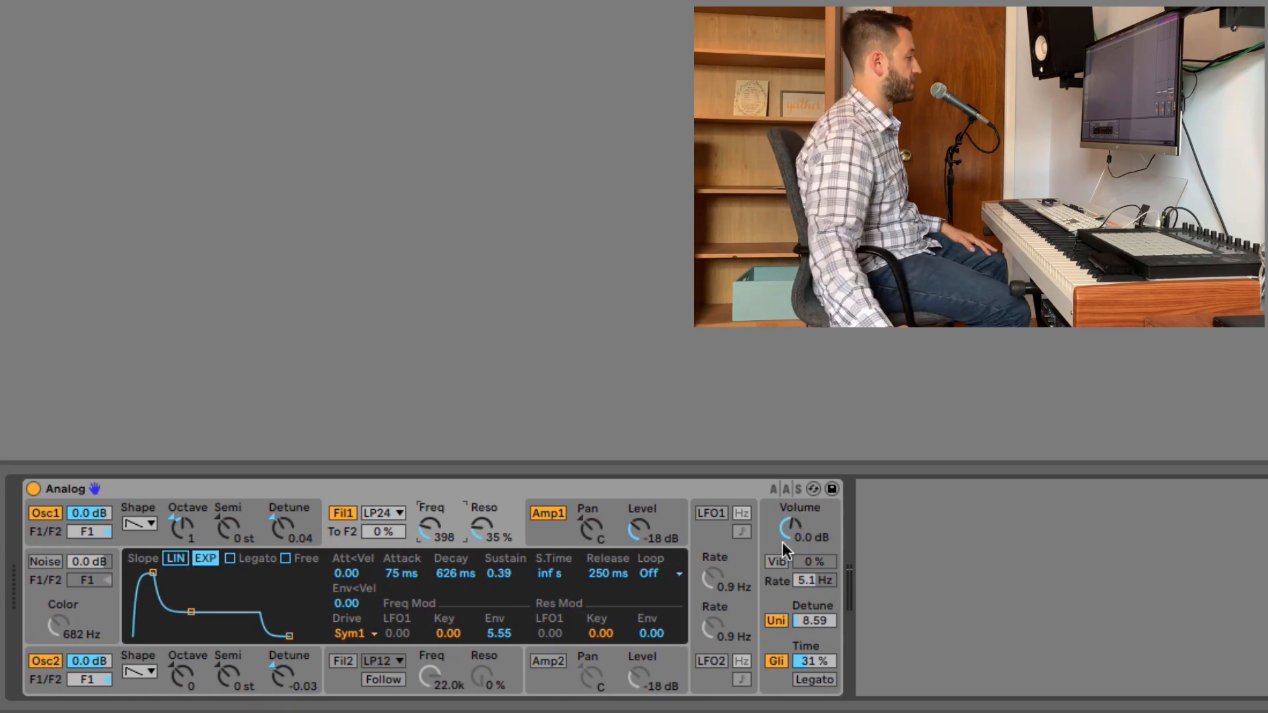
# - Enable vibrato with an amount of 72% and an attack of 238 ms
pyautogui.click(773, 586)
pyautogui.click(776, 562)
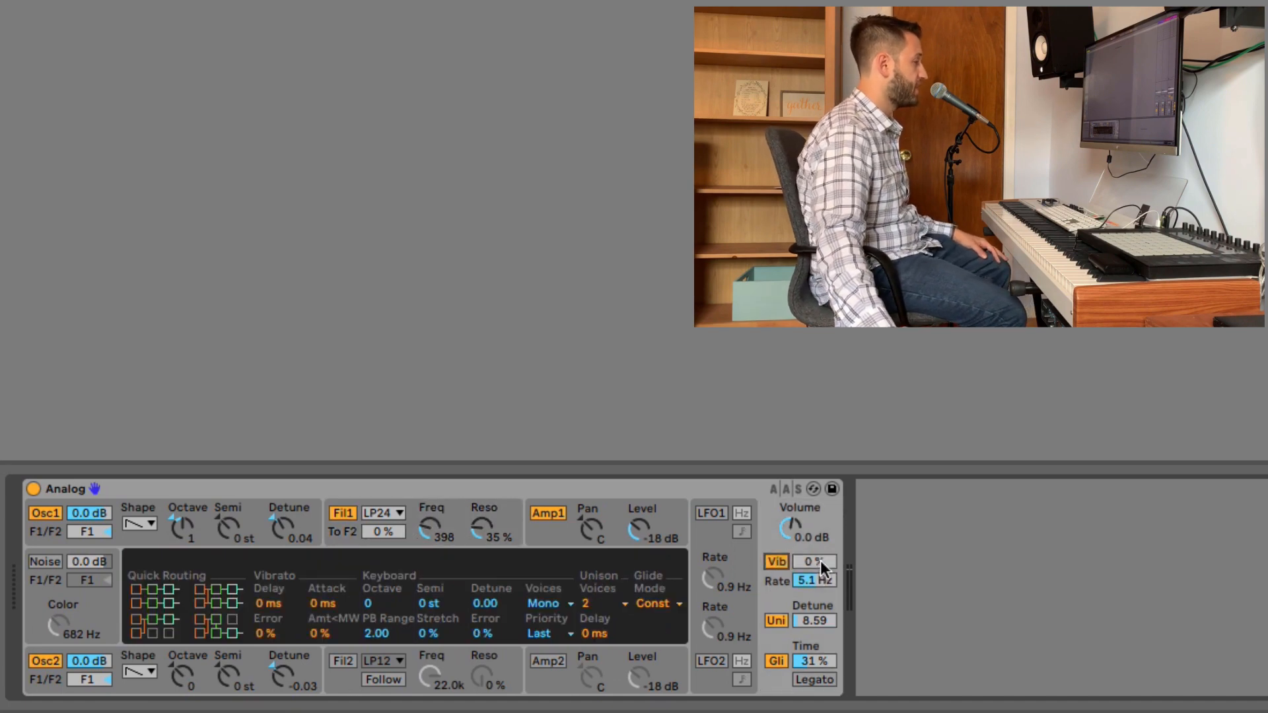
pyautogui.moveTo(820, 560); pyautogui.dragTo(820, 515)
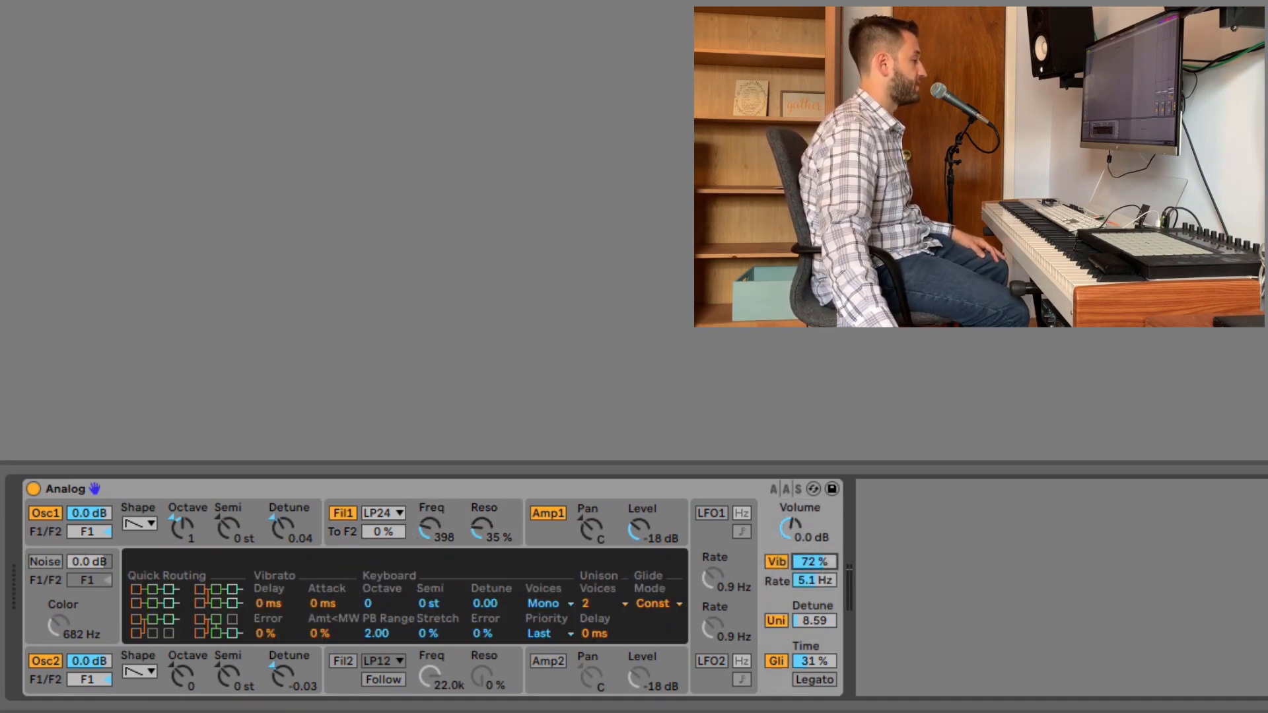
pyautogui.moveTo(323, 603); pyautogui.dragTo(323, 535)
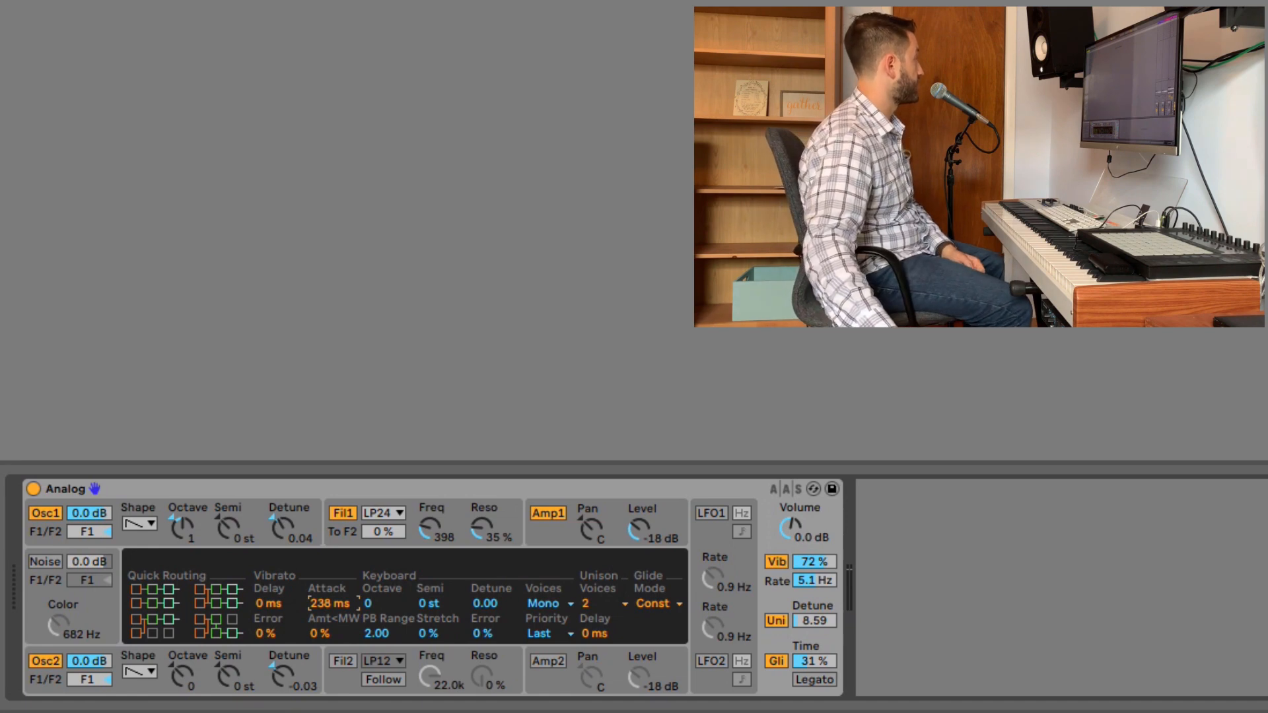
# - Add a Glue Compressor after Analog and set its threshold to -24.1 dB and makeup gain to 1.75 dB
pyautogui.hotkey('ctrl', 'alt', 'b')
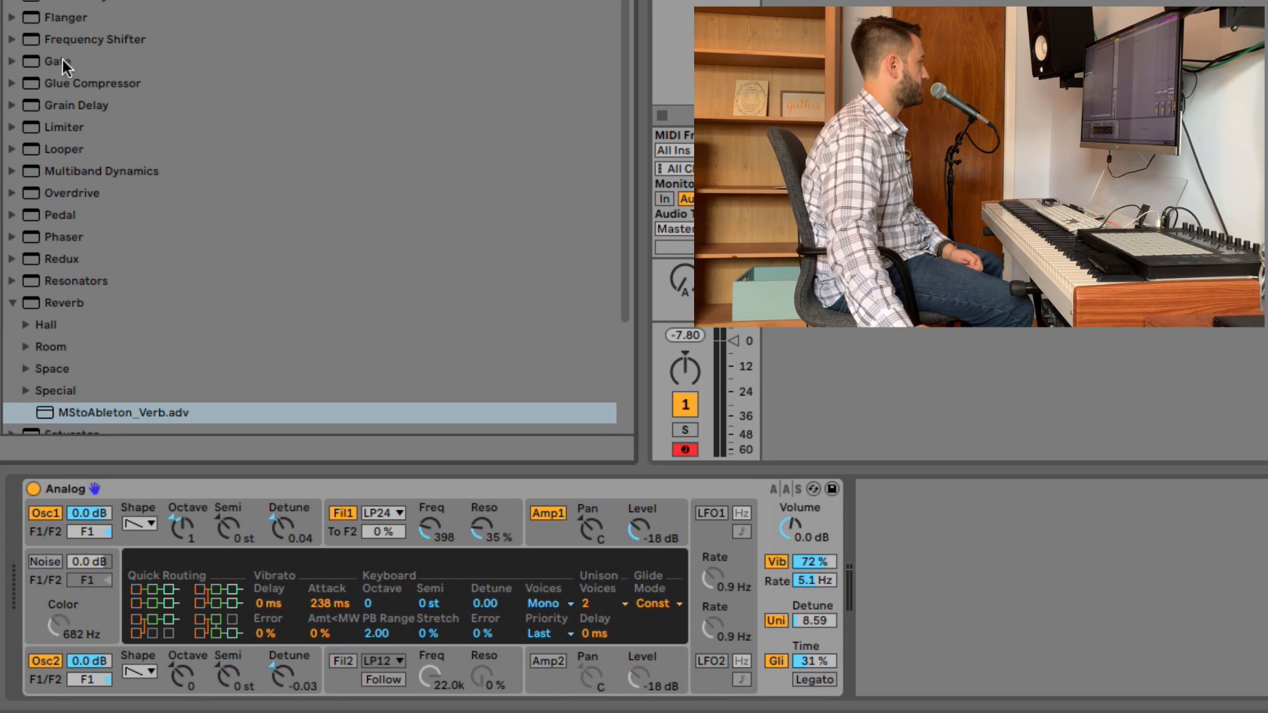
pyautogui.moveTo(62, 83); pyautogui.dragTo(1008, 573)
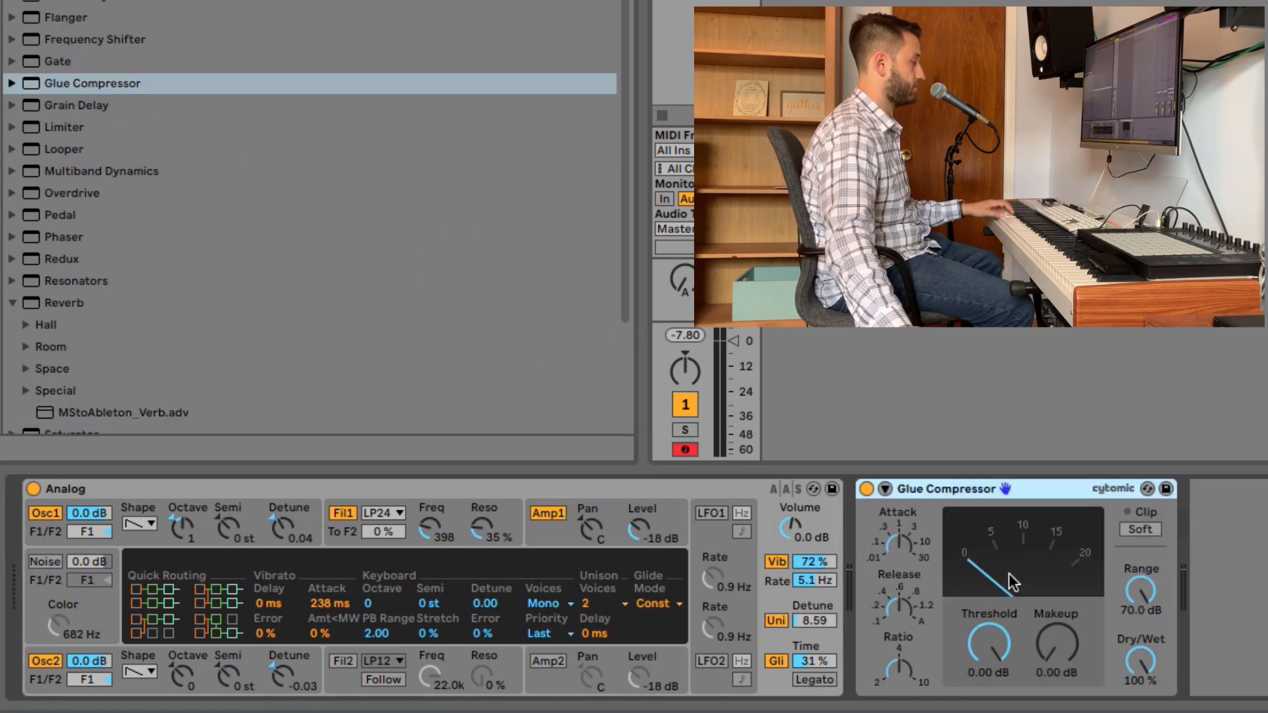
pyautogui.click(997, 651)
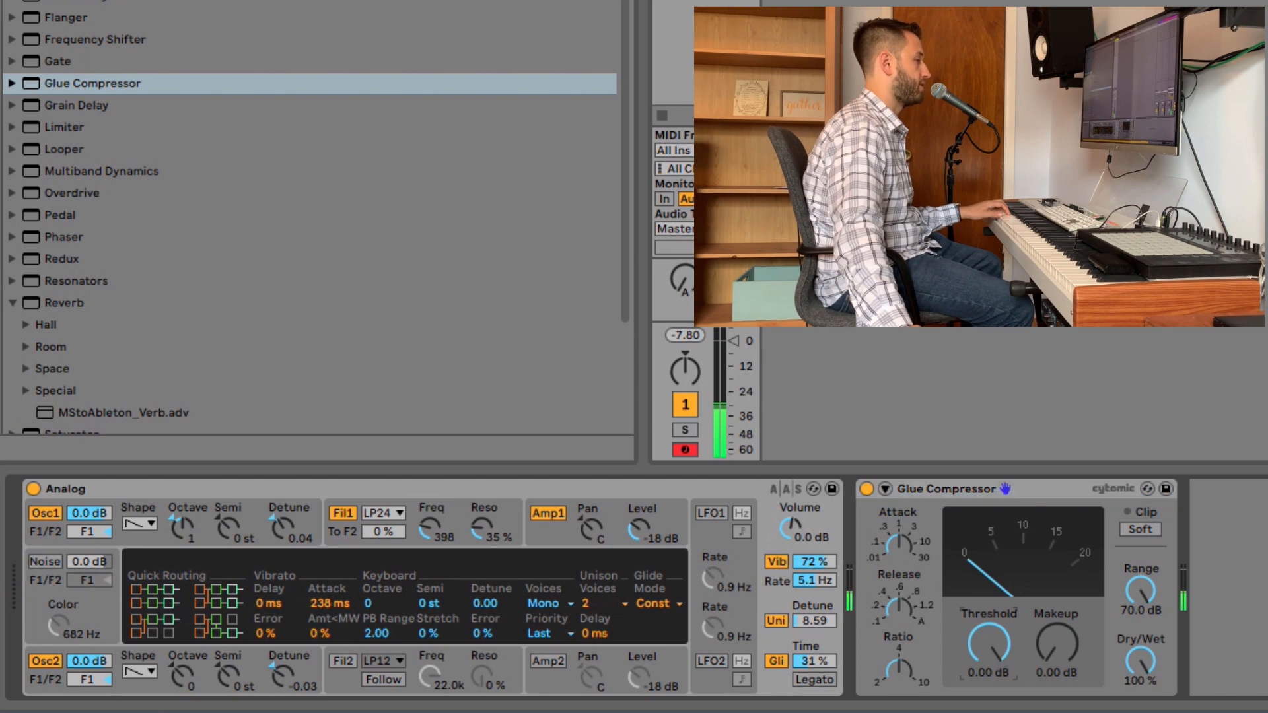
pyautogui.moveTo(997, 650); pyautogui.dragTo(997, 712)
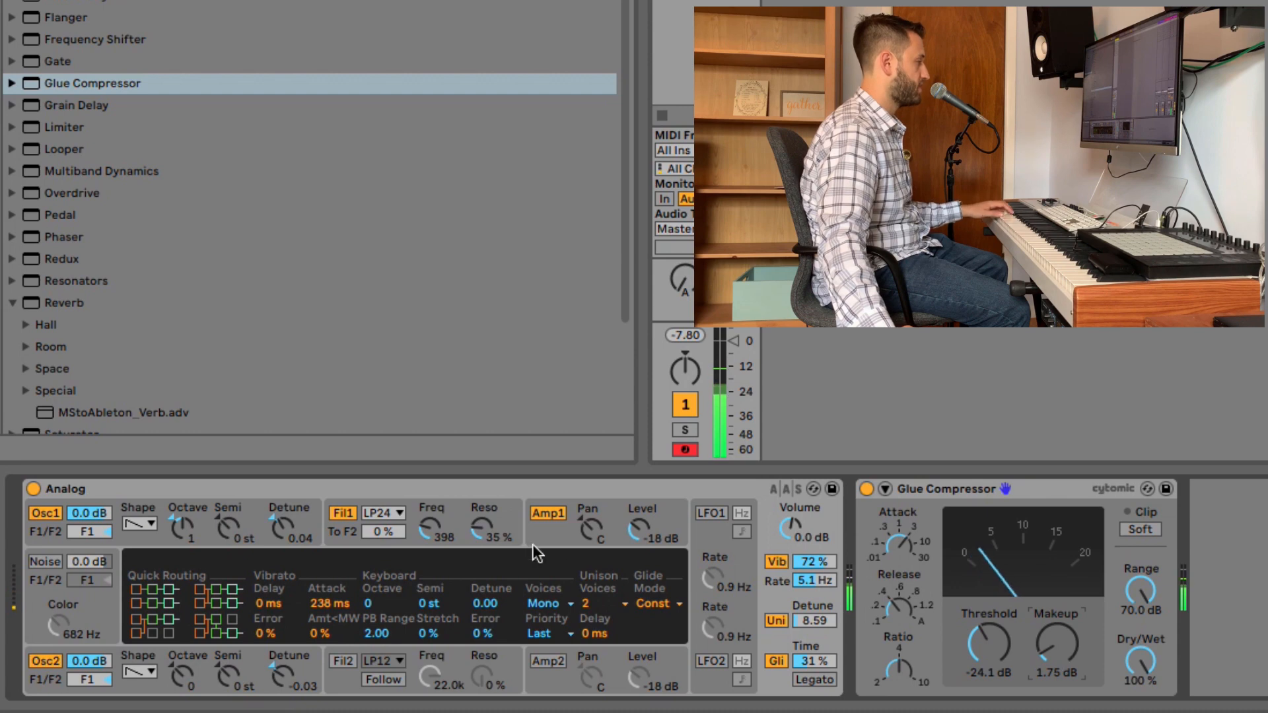
# - Set Filter 1's resonance to 30%, and bypass and re-enable the Glue Compressor to compare the sound
pyautogui.click(497, 537)
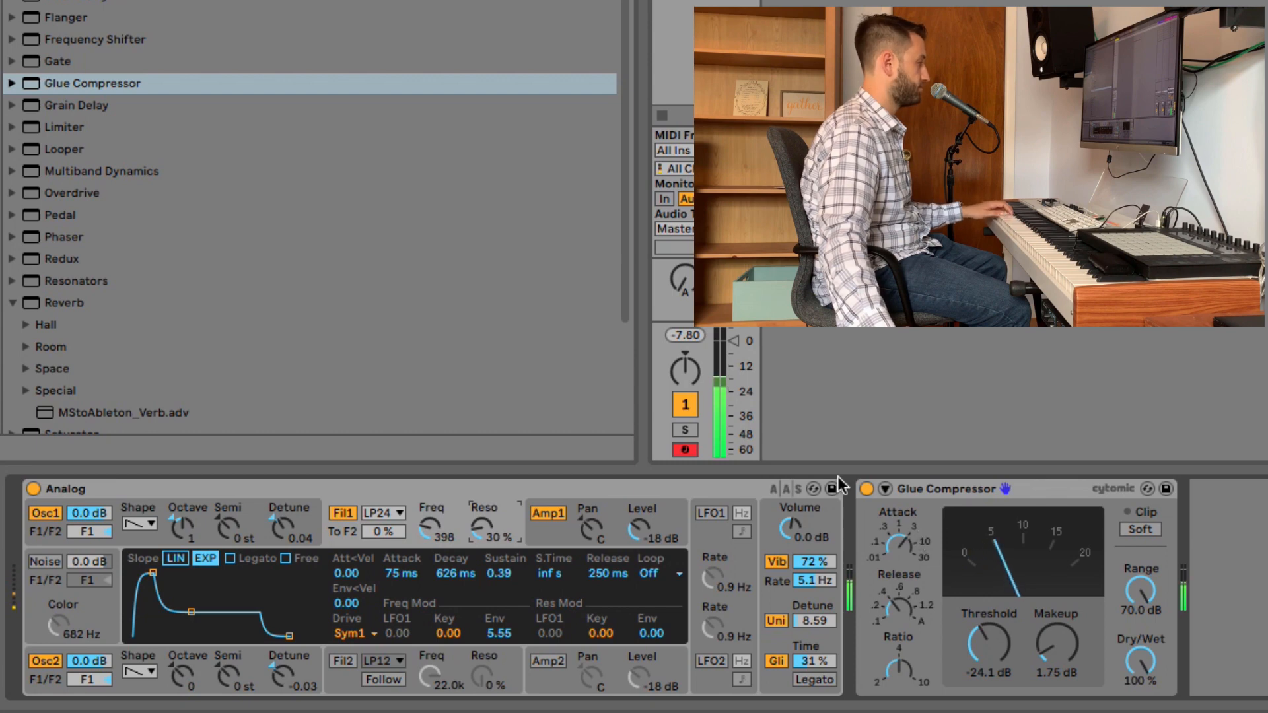
pyautogui.click(866, 489)
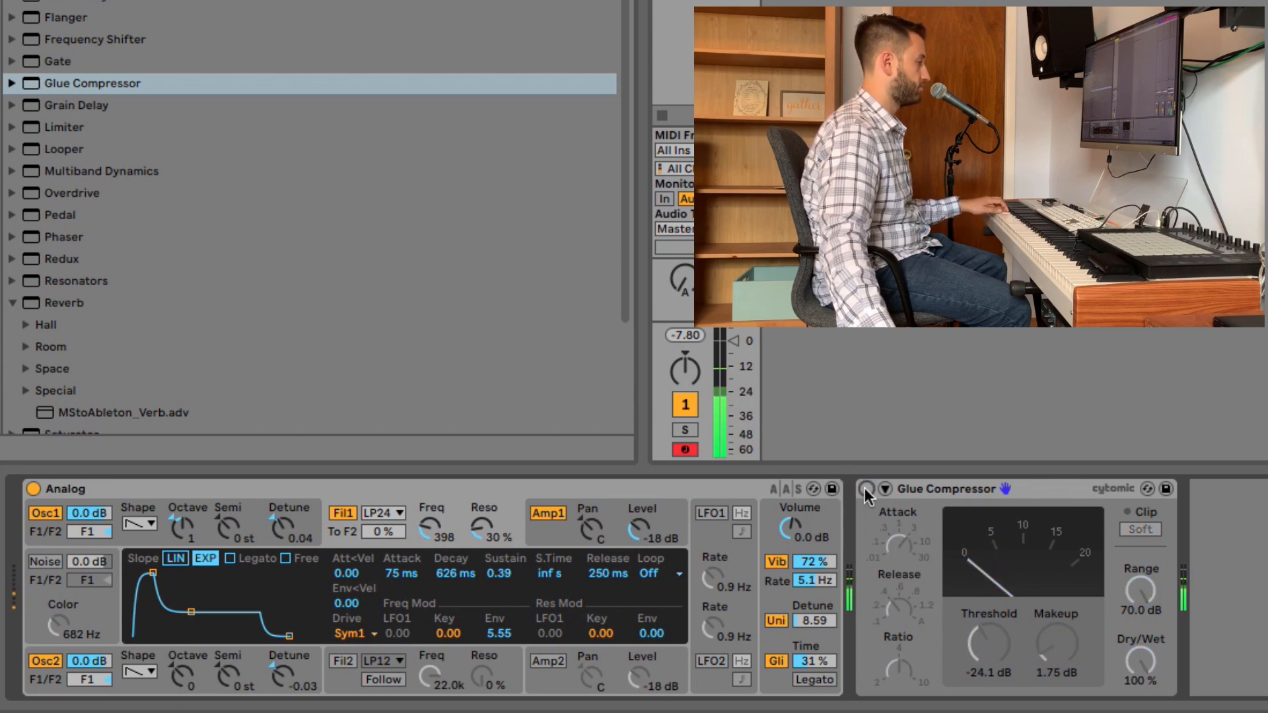
pyautogui.click(866, 489)
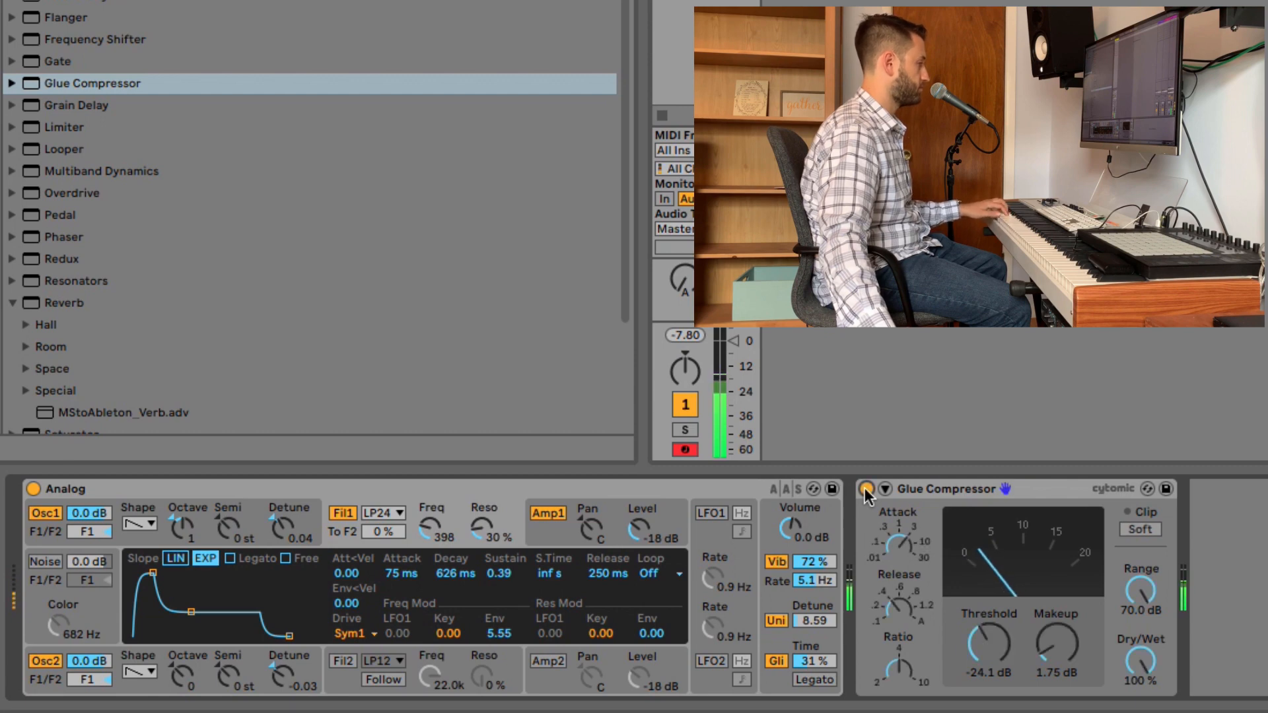